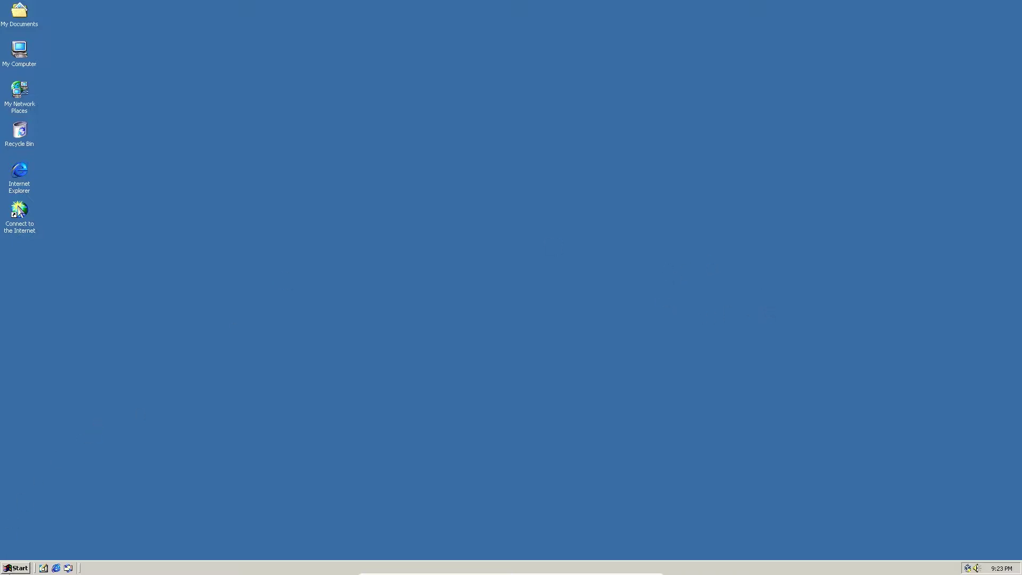
Check the guest's Windows version by running winver, then close the version window
{"action": "left_click", "coordinate": [16, 568]}
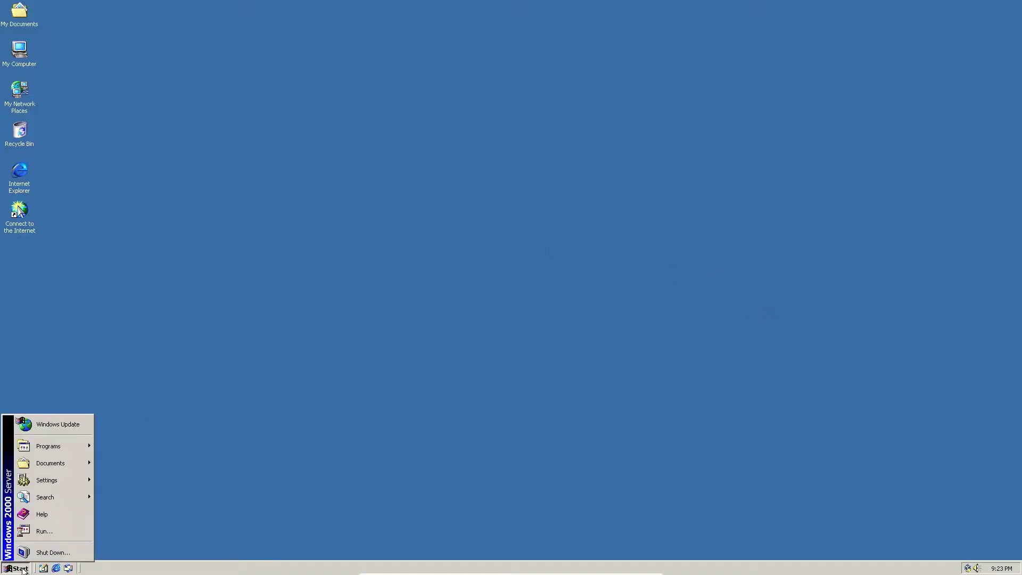
{"action": "left_click", "coordinate": [44, 531]}
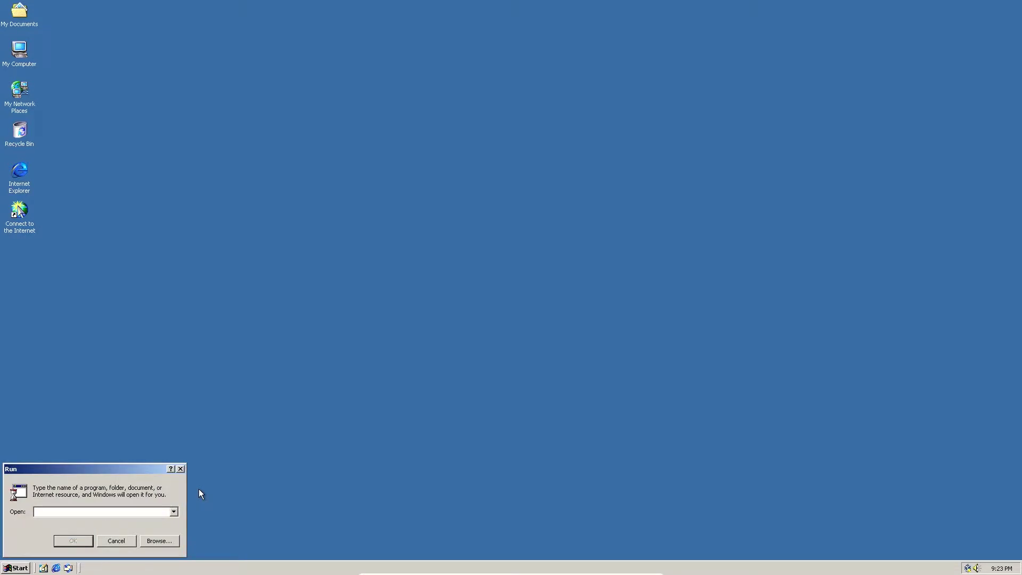
{"action": "type", "text": "winver"}
{"action": "key", "text": "Return"}
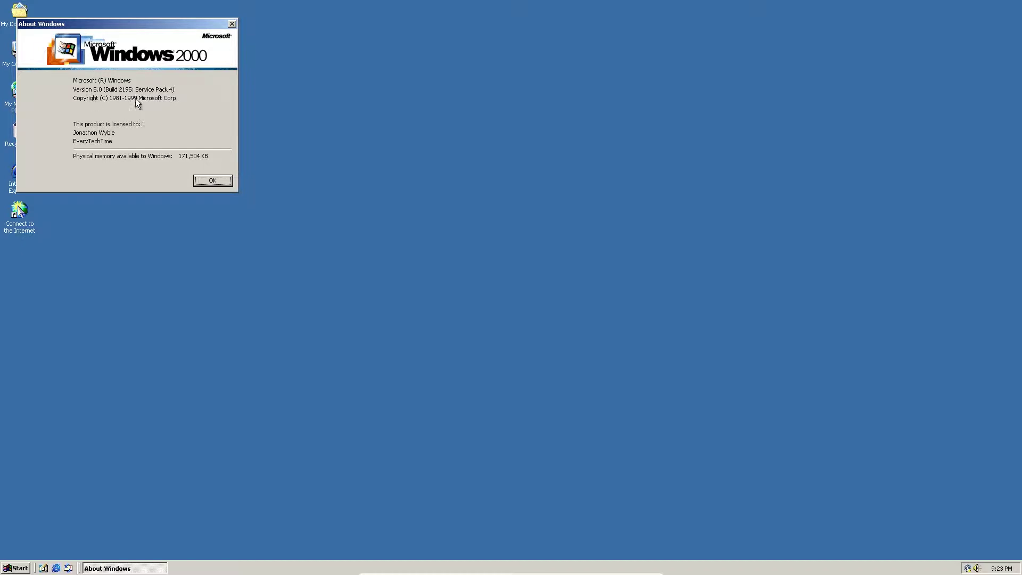
{"action": "left_click", "coordinate": [212, 180]}
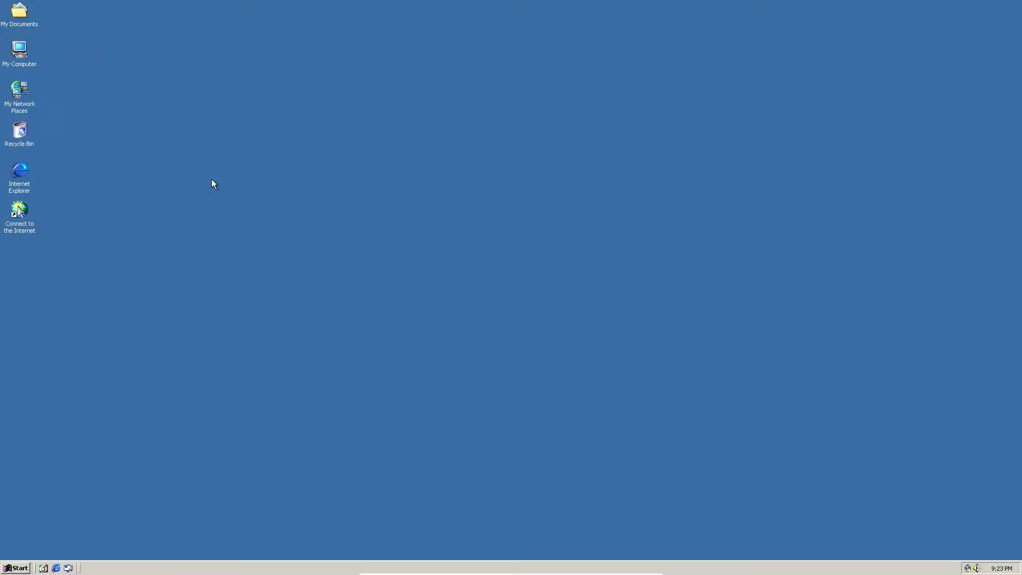
View the System Properties of My Computer, then close them
{"action": "right_click", "coordinate": [18, 58]}
{"action": "left_click", "coordinate": [53, 145]}
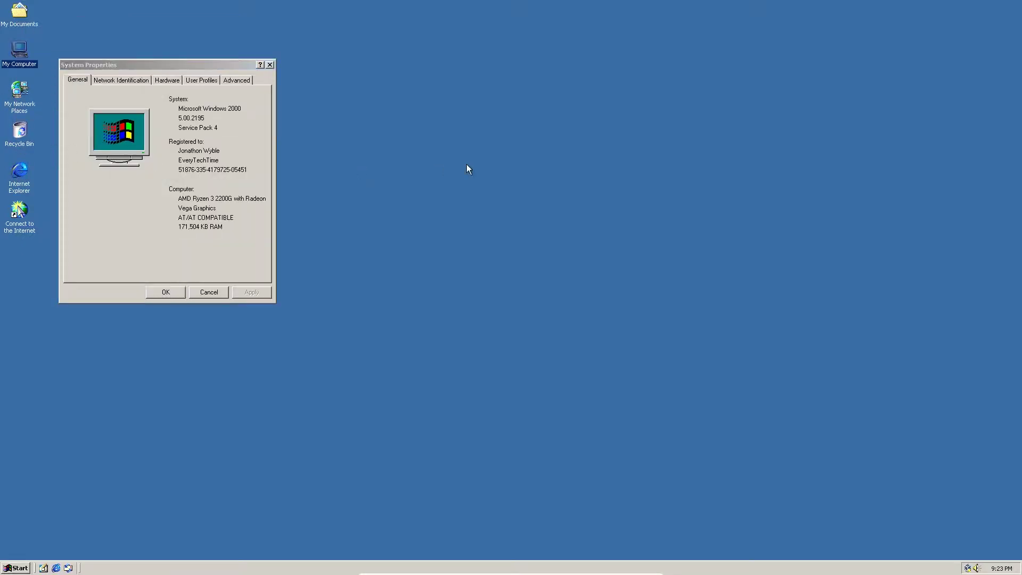
{"action": "left_click", "coordinate": [247, 149]}
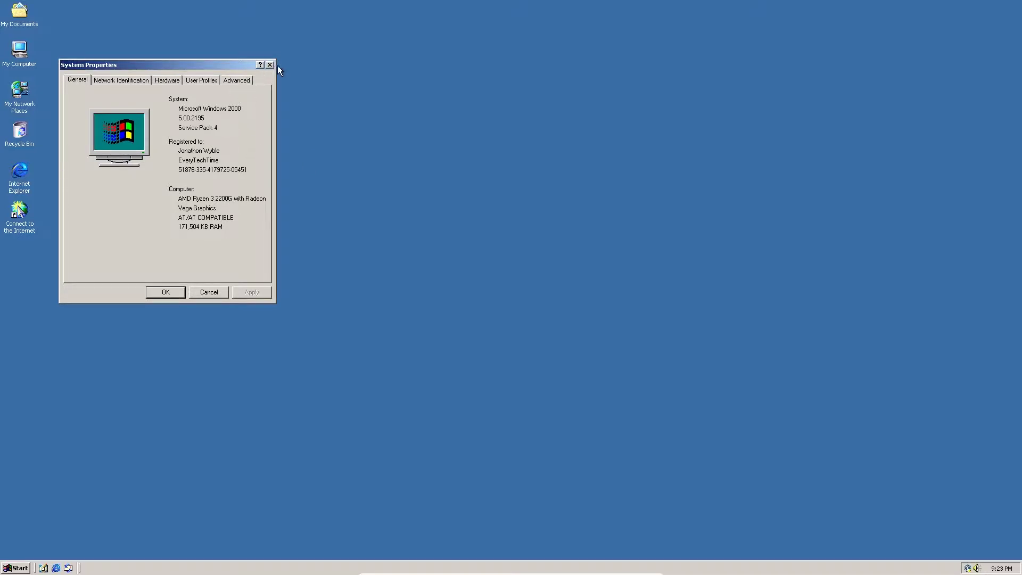
{"action": "left_click", "coordinate": [165, 292]}
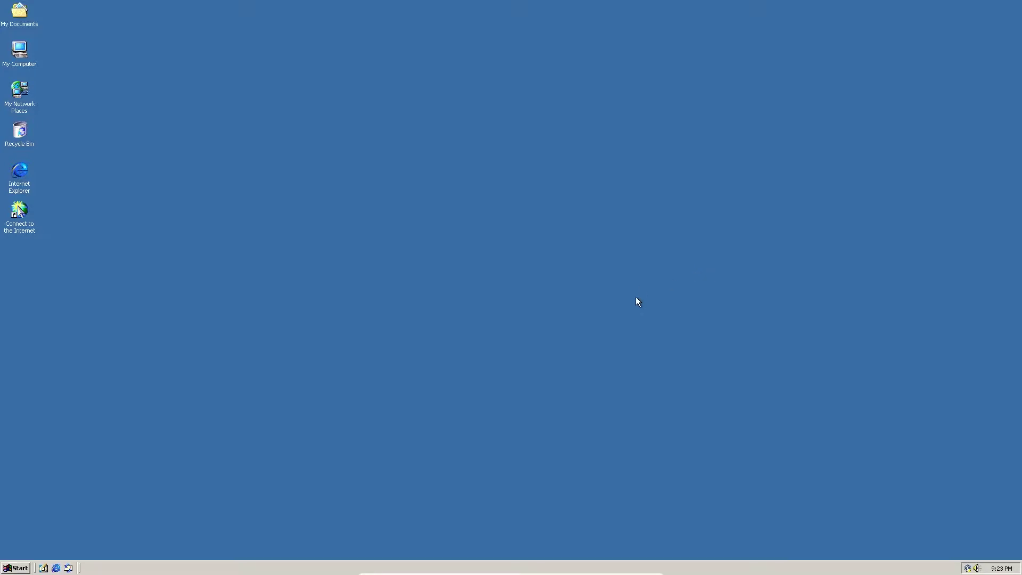
Mount Microsoft Money 2000.iso through Devices > Optical Drives in the mini toolbar
{"action": "mouse_move", "coordinate": [487, 572]}
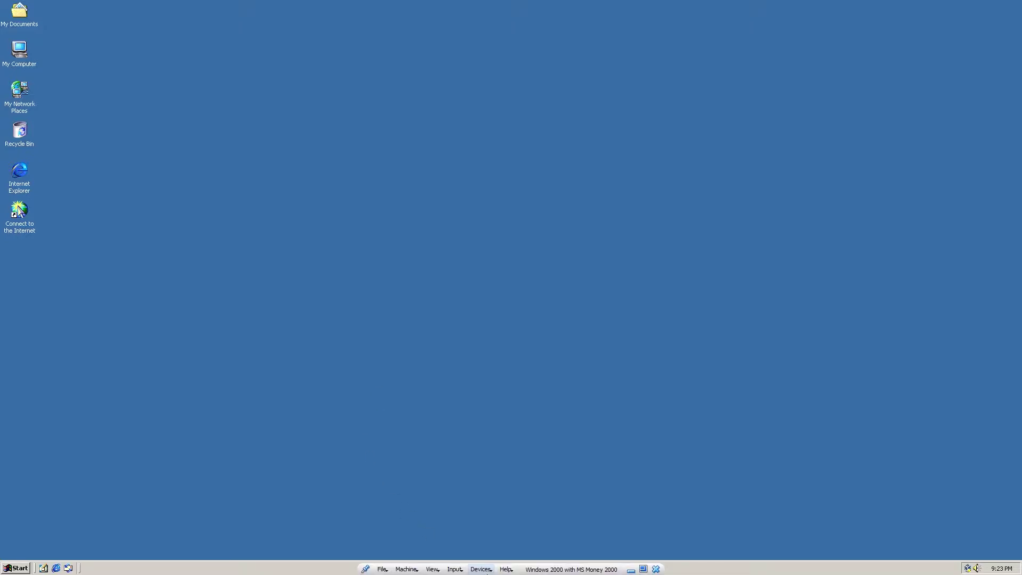
{"action": "left_click", "coordinate": [481, 571]}
{"action": "mouse_move", "coordinate": [532, 478]}
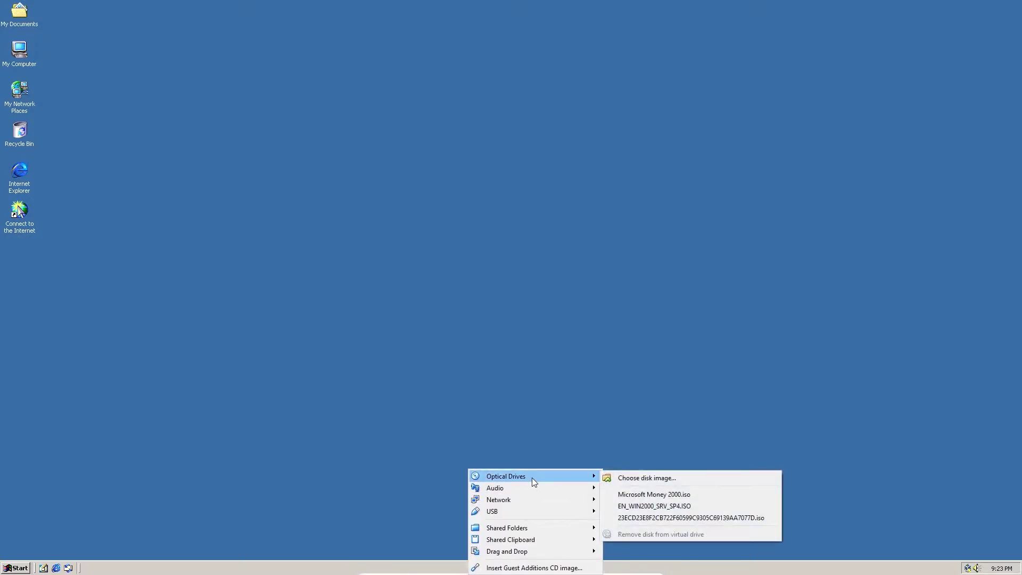
{"action": "left_click", "coordinate": [647, 495]}
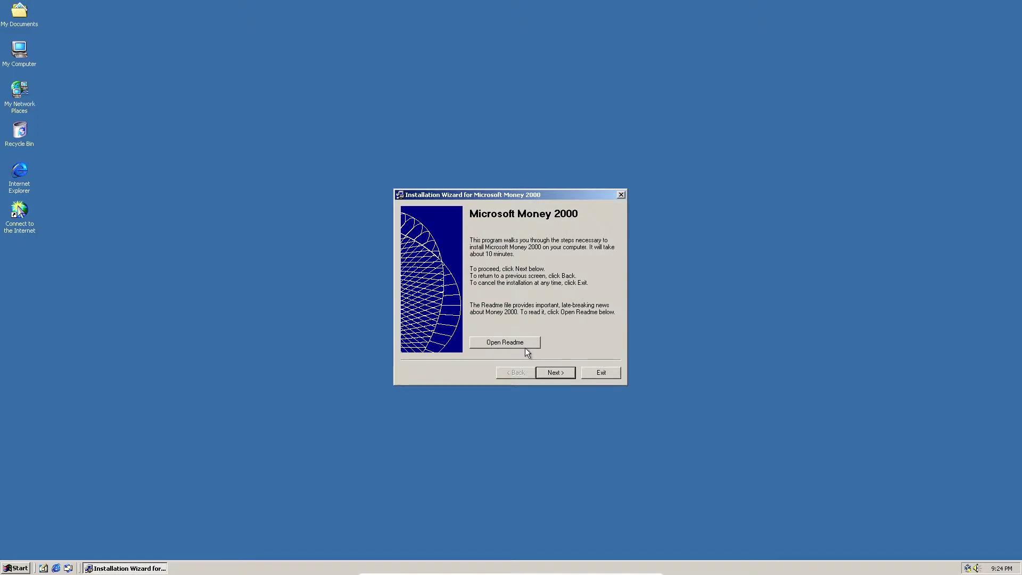
Go past the Installation Wizard introduction and the Standard Edition Setup welcome message
{"action": "left_click", "coordinate": [554, 372]}
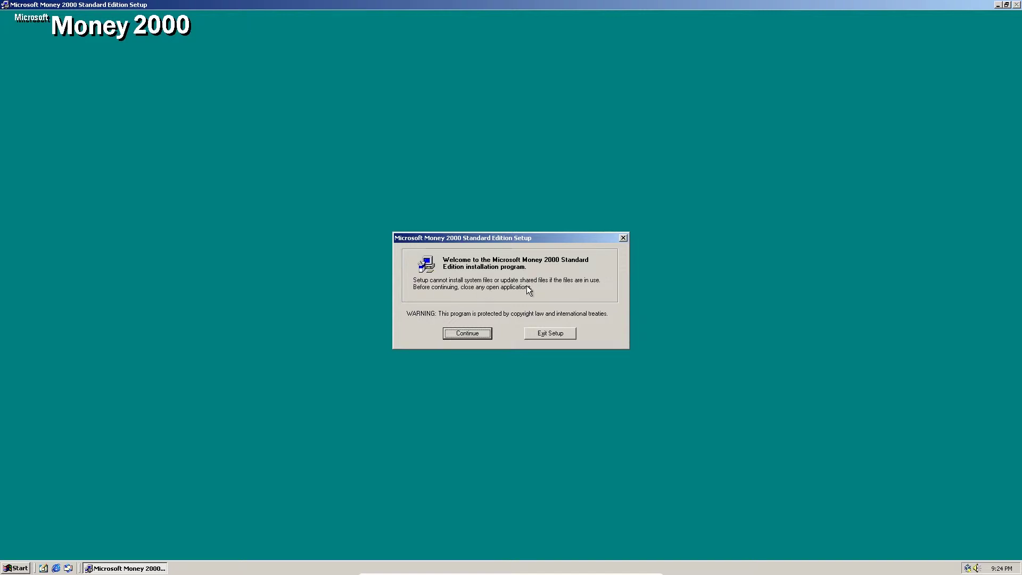
{"action": "left_click", "coordinate": [476, 332]}
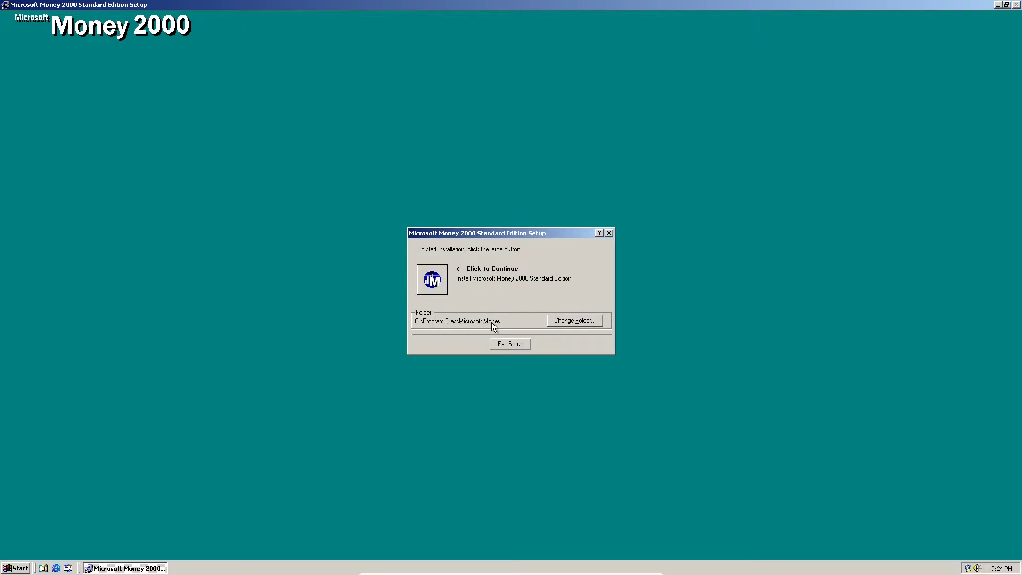
Install Money 2000 Standard Edition and accept desktop shortcuts for Money and MoneyCentral
{"action": "left_click", "coordinate": [440, 288]}
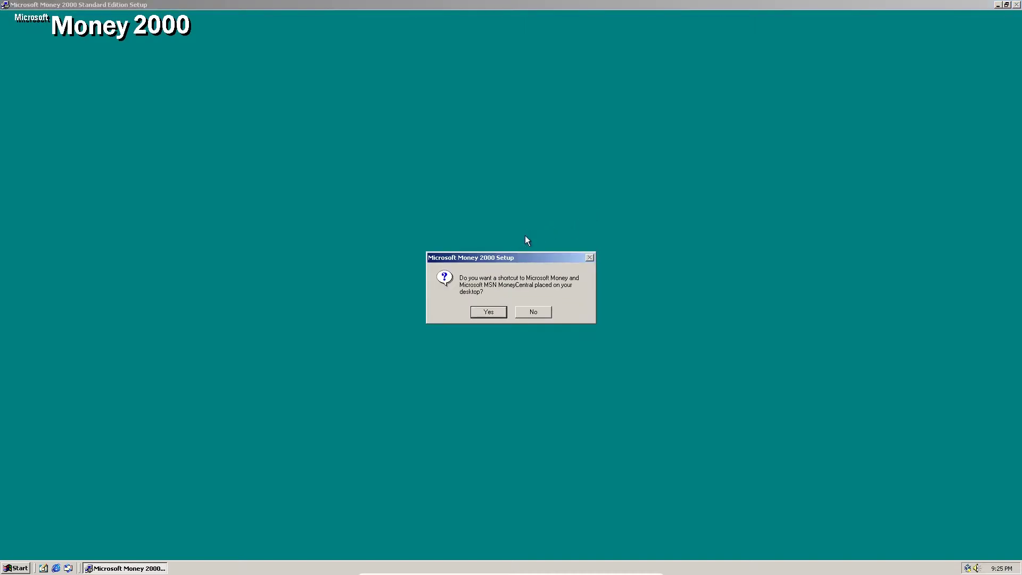
{"action": "left_click", "coordinate": [501, 312]}
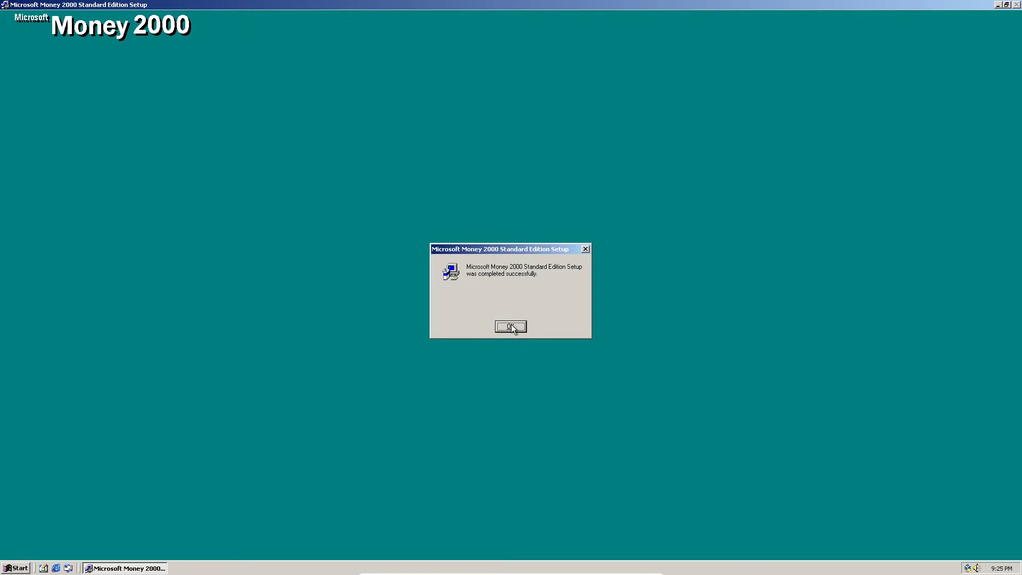
Close the setup completion message and launch Microsoft Money from Start > Programs
{"action": "left_click", "coordinate": [511, 327]}
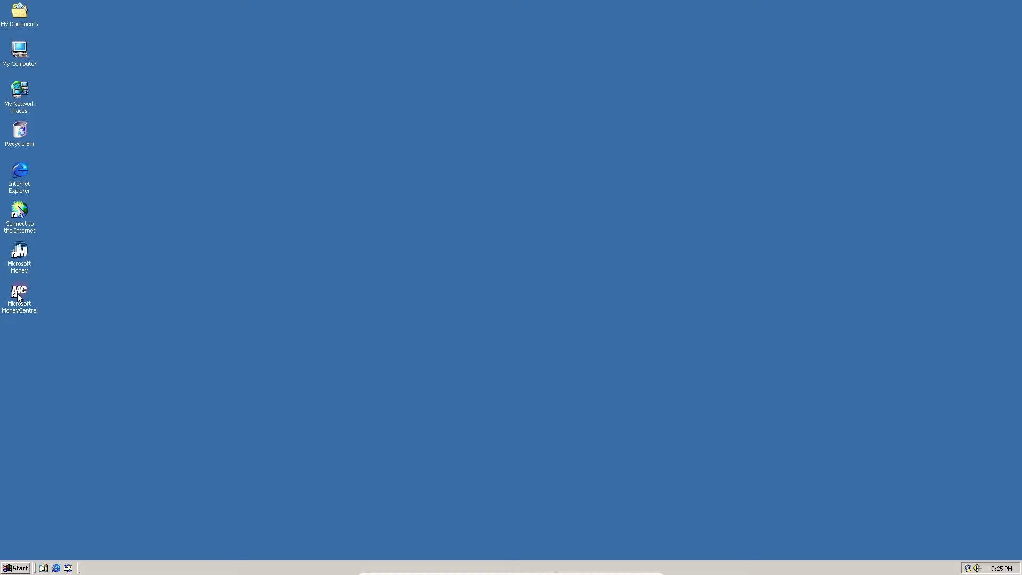
{"action": "left_click", "coordinate": [24, 568]}
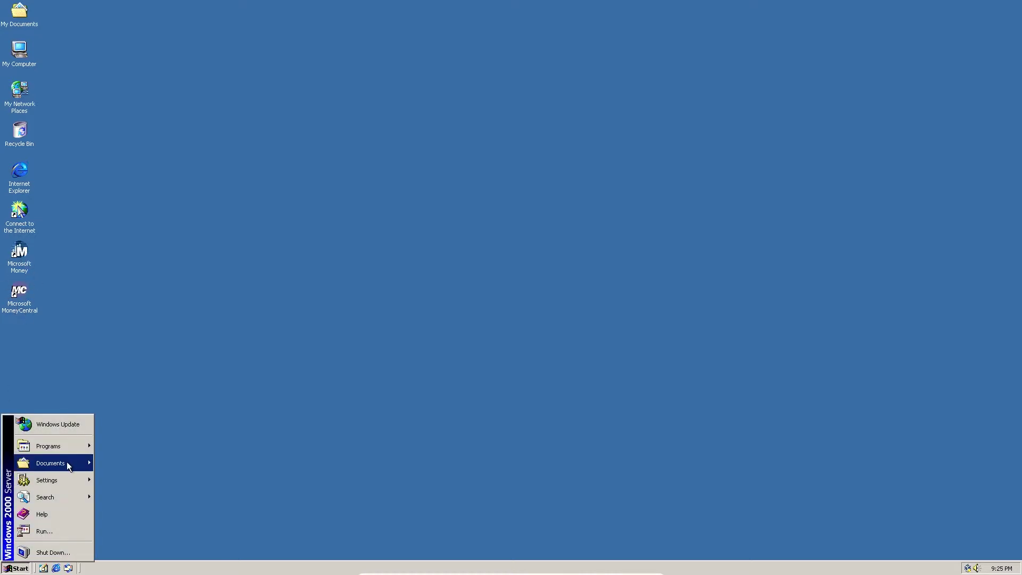
{"action": "mouse_move", "coordinate": [67, 449]}
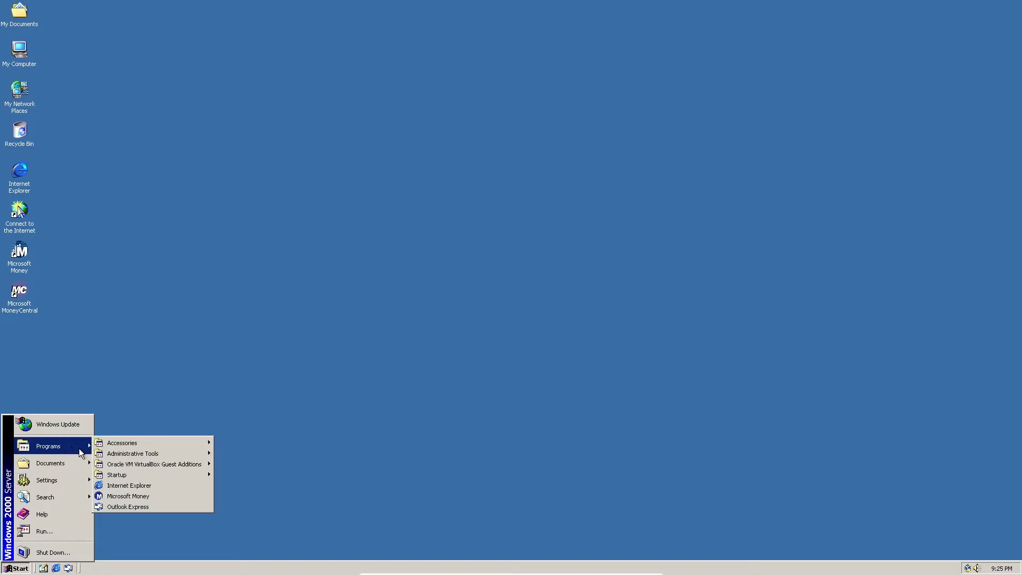
{"action": "left_click", "coordinate": [130, 496]}
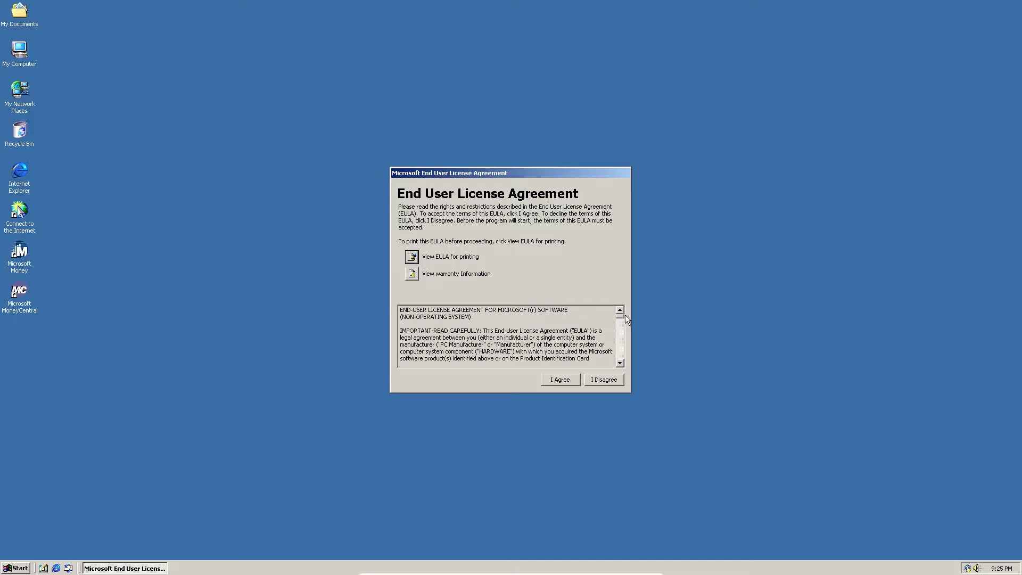
Read the EULA, including its full printable text in maximized Notepad, then choose I Agree
{"action": "mouse_move", "coordinate": [621, 316]}
{"action": "left_mouse_down"}
{"action": "mouse_move", "coordinate": [620, 364]}
{"action": "mouse_move", "coordinate": [618, 303]}
{"action": "left_mouse_up"}
{"action": "left_click", "coordinate": [412, 257]}
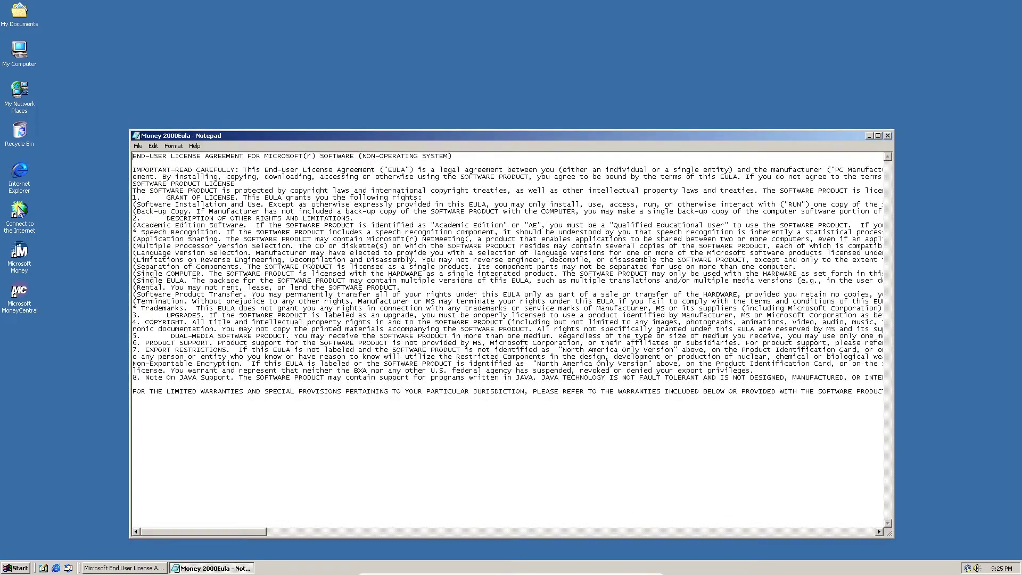
{"action": "left_click", "coordinate": [877, 136]}
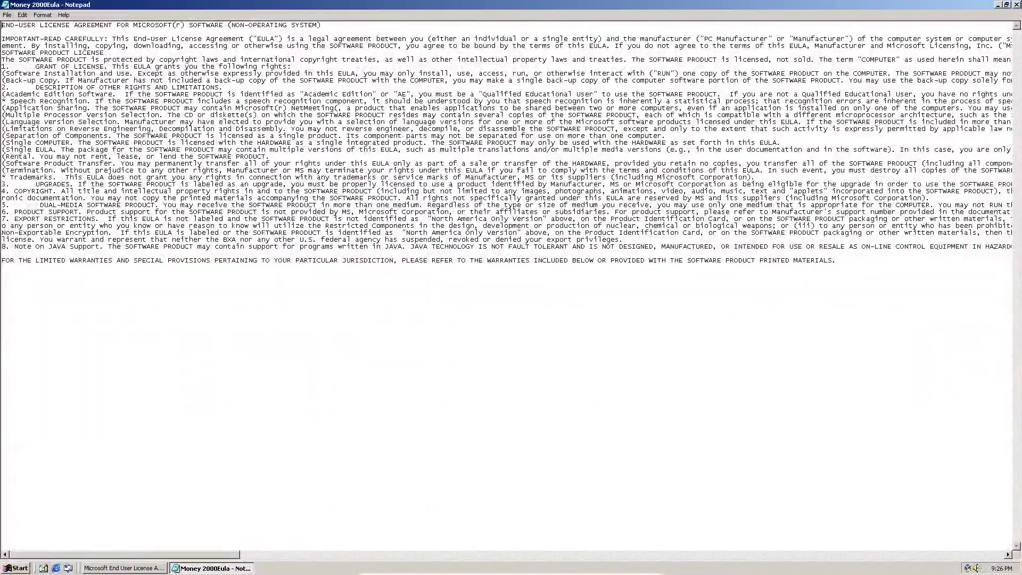
{"action": "left_click", "coordinate": [1017, 7]}
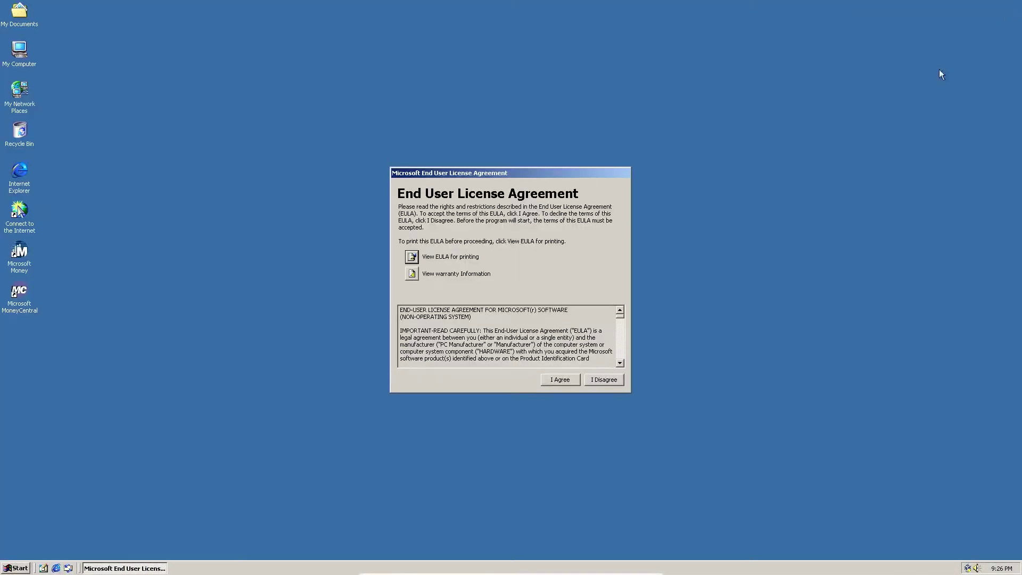
{"action": "left_click", "coordinate": [560, 379]}
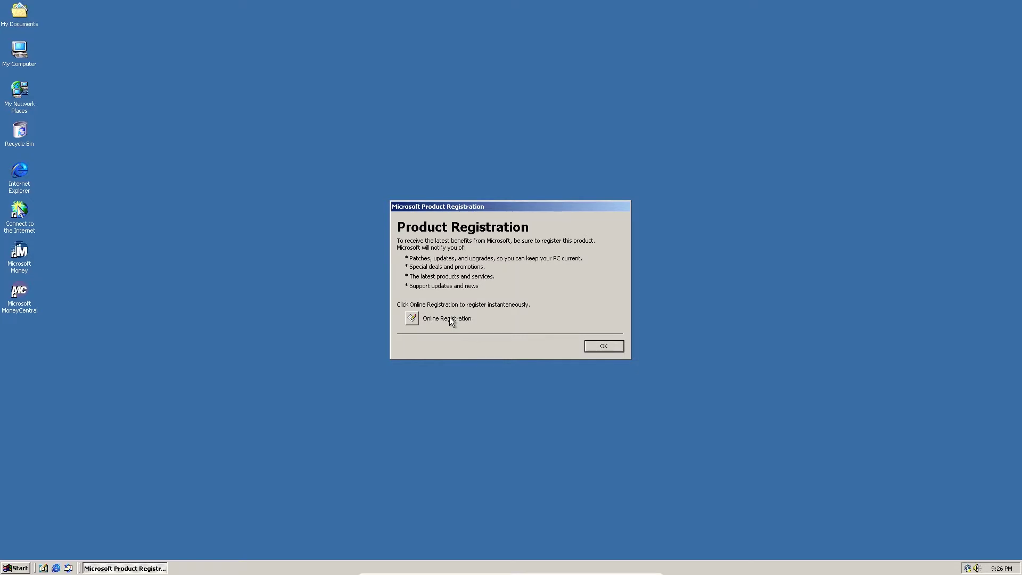
Dismiss Product Registration with OK and choose Start Here on the welcome screen
{"action": "left_click", "coordinate": [603, 346]}
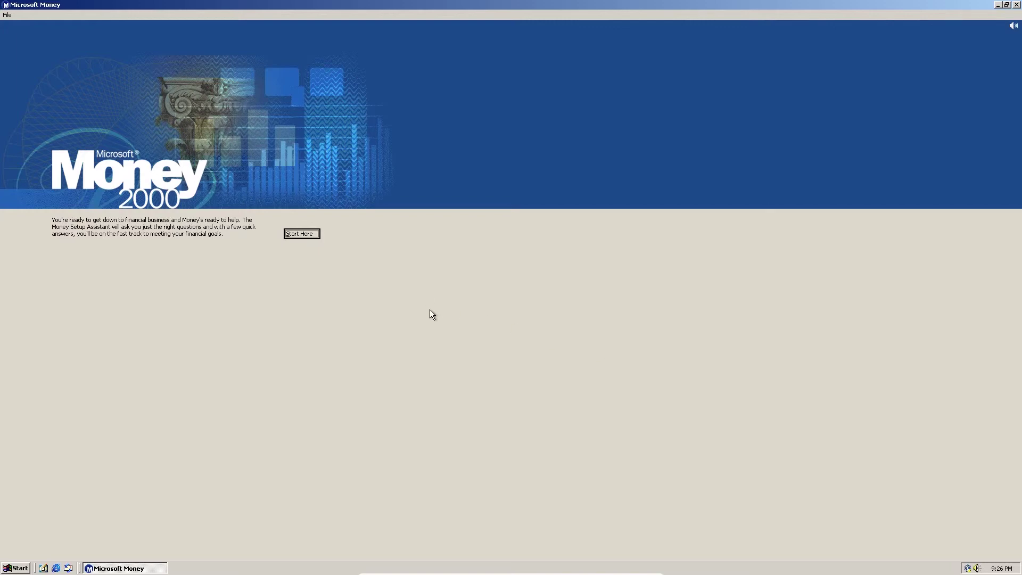
{"action": "left_click", "coordinate": [302, 234]}
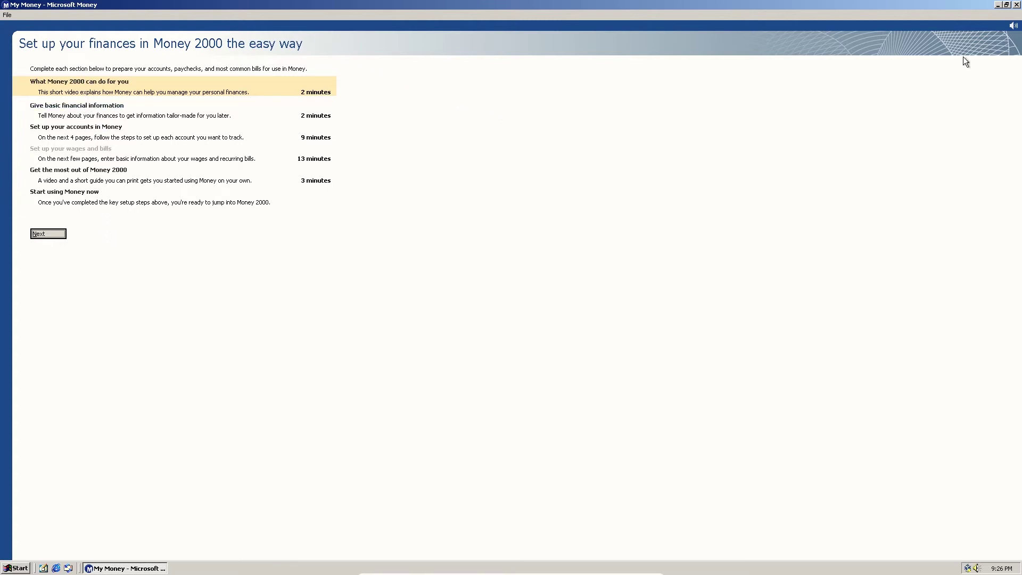
Minimize and restore Money, then close it without backing up
{"action": "left_click", "coordinate": [996, 6]}
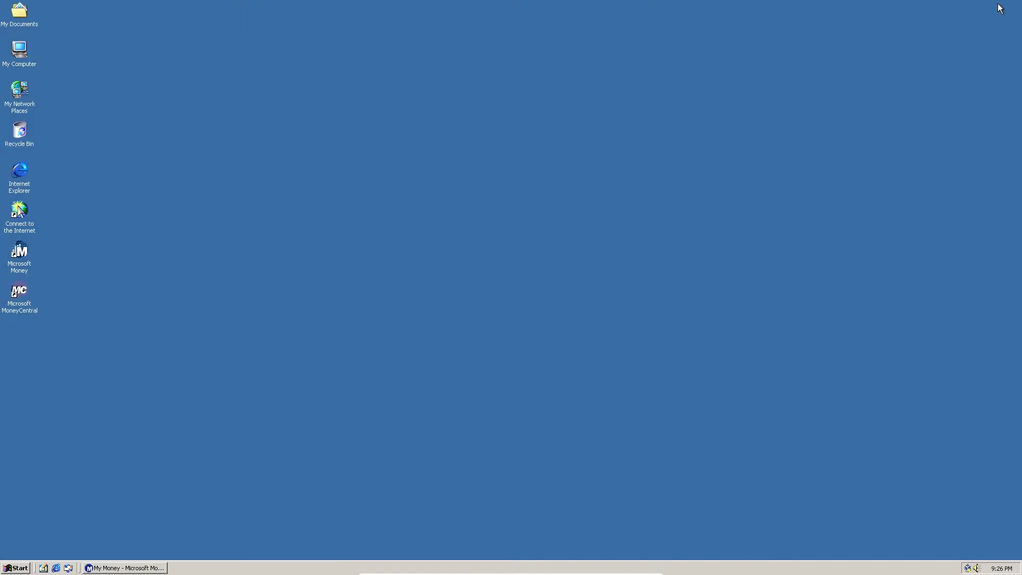
{"action": "left_click", "coordinate": [140, 568]}
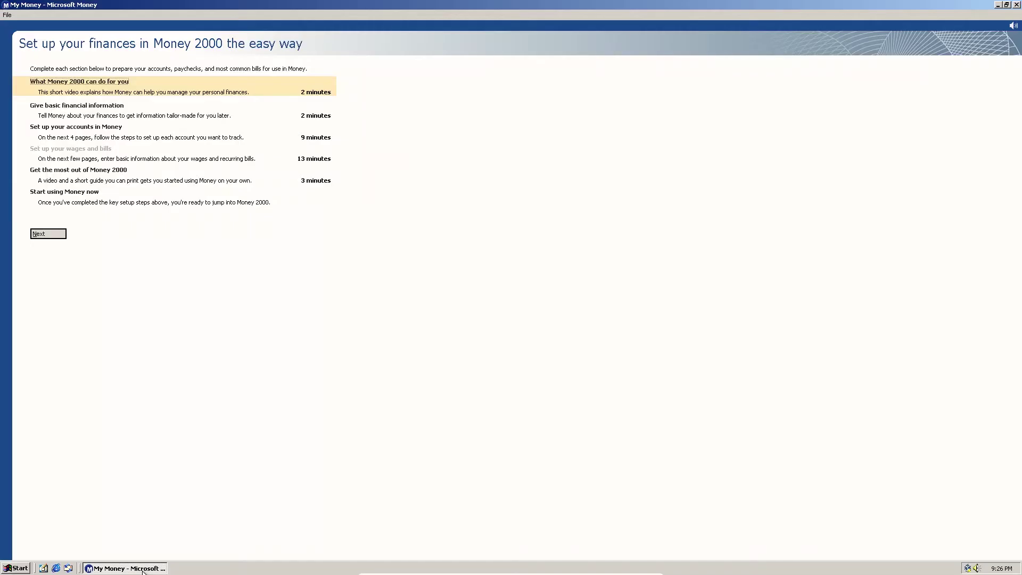
{"action": "left_click", "coordinate": [1016, 5]}
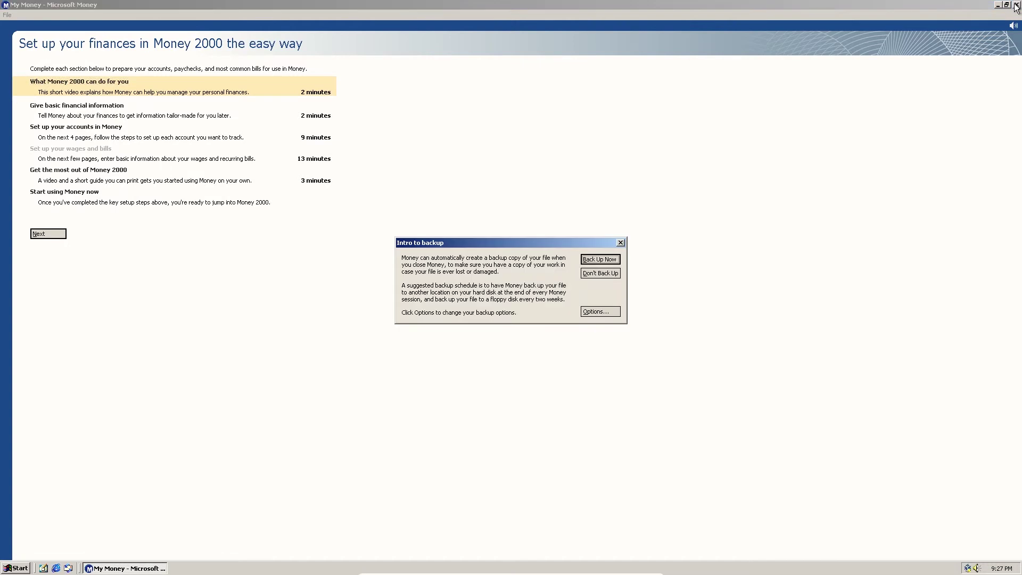
{"action": "left_click", "coordinate": [595, 273]}
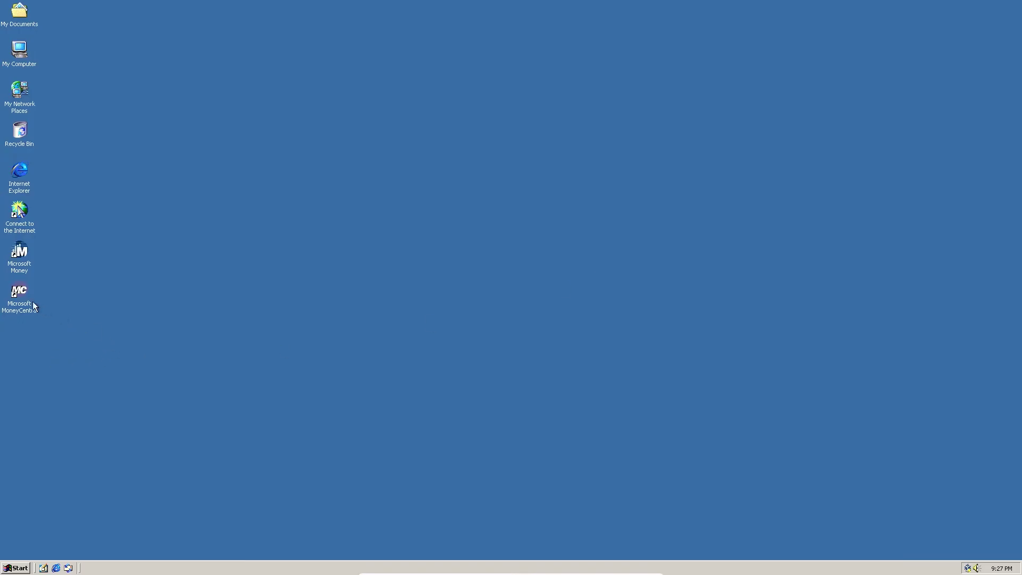
Relaunch Money and resume setup, then exit without backup after the floppy backup fails
{"action": "double_click", "coordinate": [20, 254]}
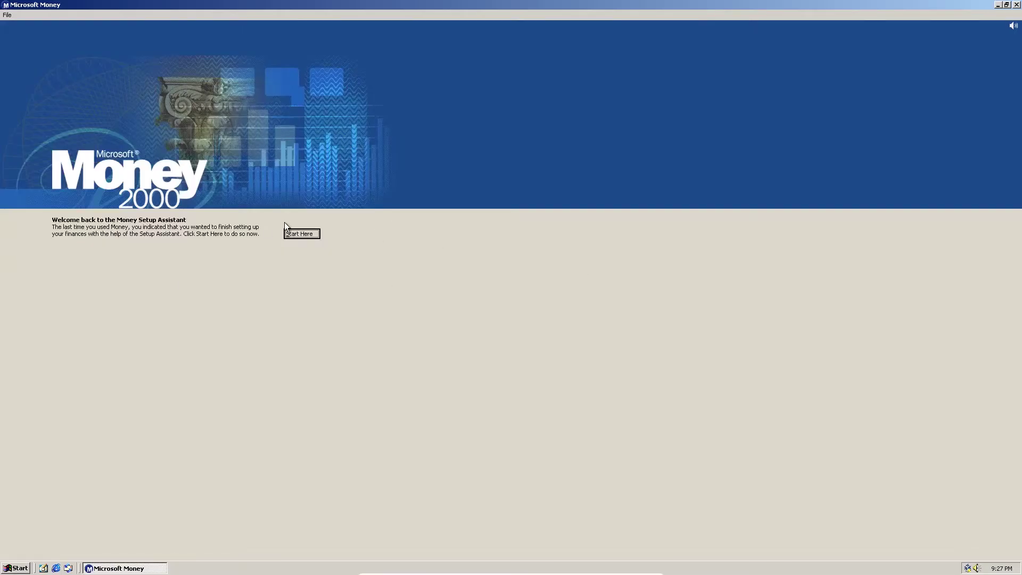
{"action": "left_click", "coordinate": [296, 234]}
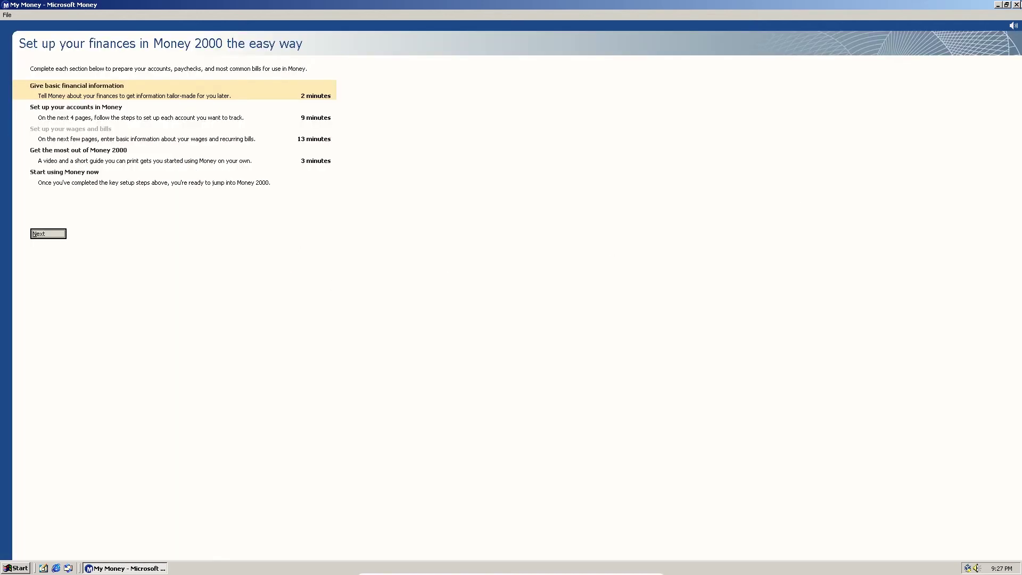
{"action": "left_click", "coordinate": [1016, 5]}
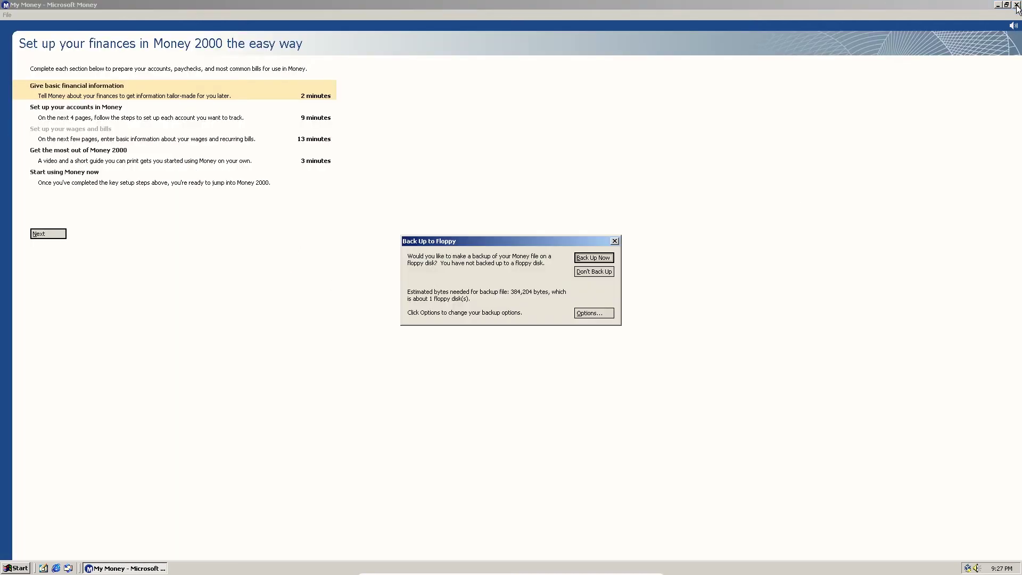
{"action": "left_click", "coordinate": [597, 261]}
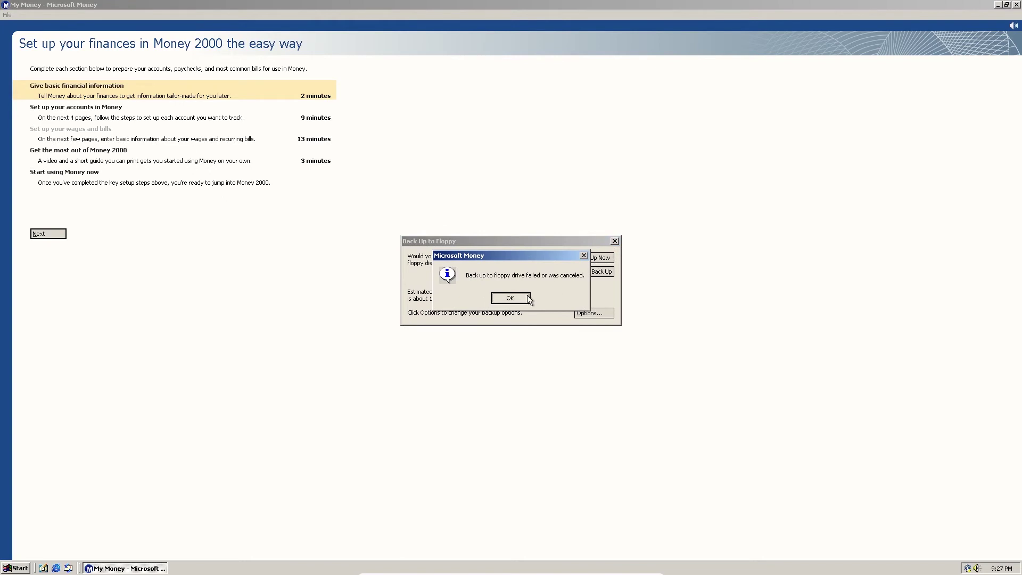
{"action": "left_click", "coordinate": [584, 255]}
{"action": "left_click", "coordinate": [594, 272]}
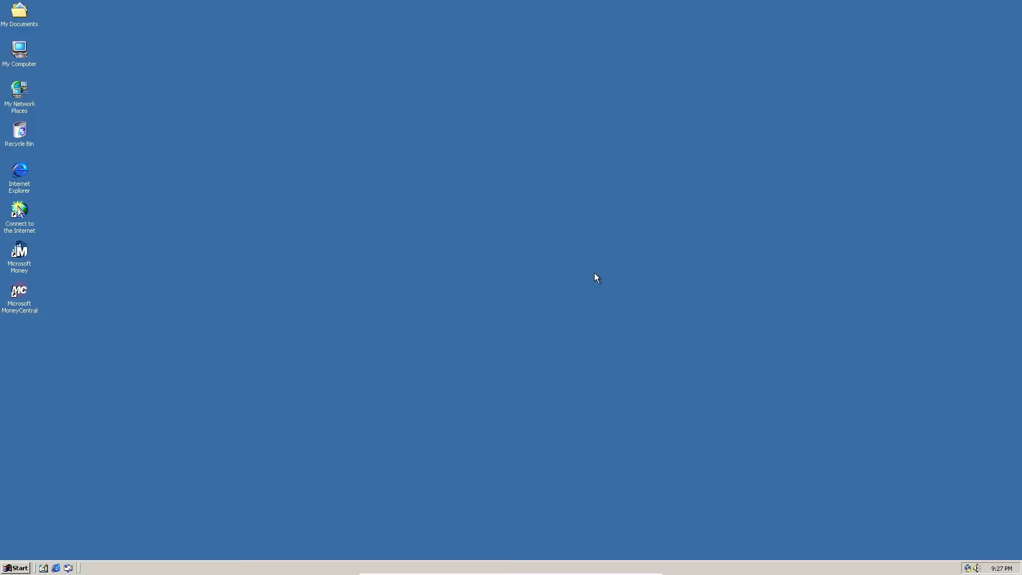